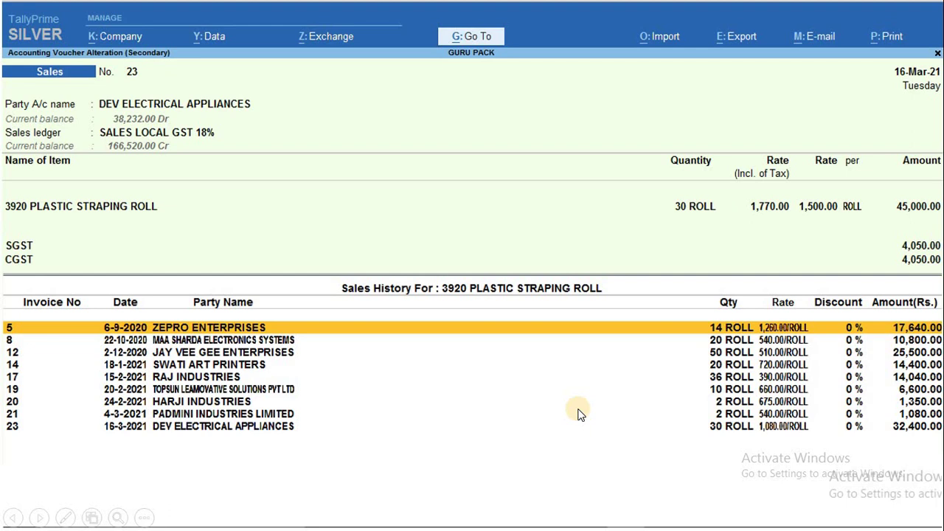
click(577, 408)
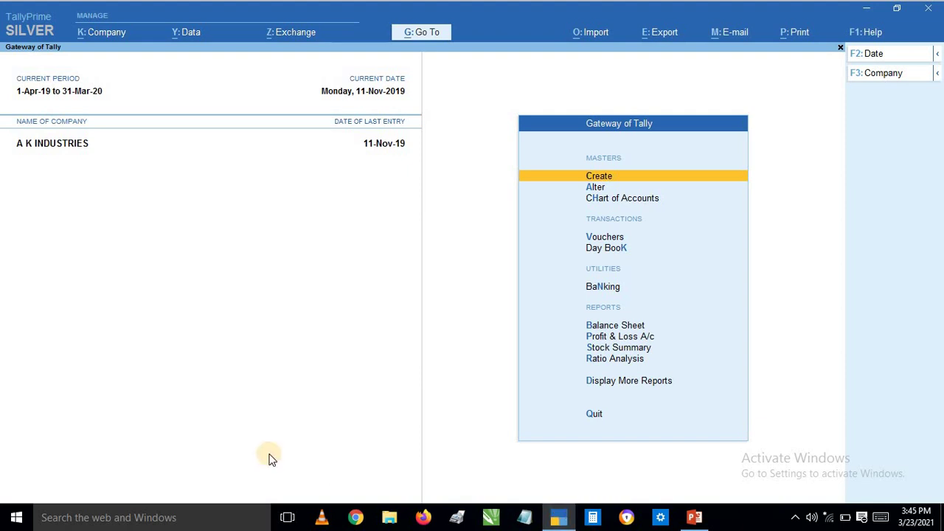
Open the local TDL configuration from TDL management and keep loading of selected TDL files on startup set to Yes
click(863, 33)
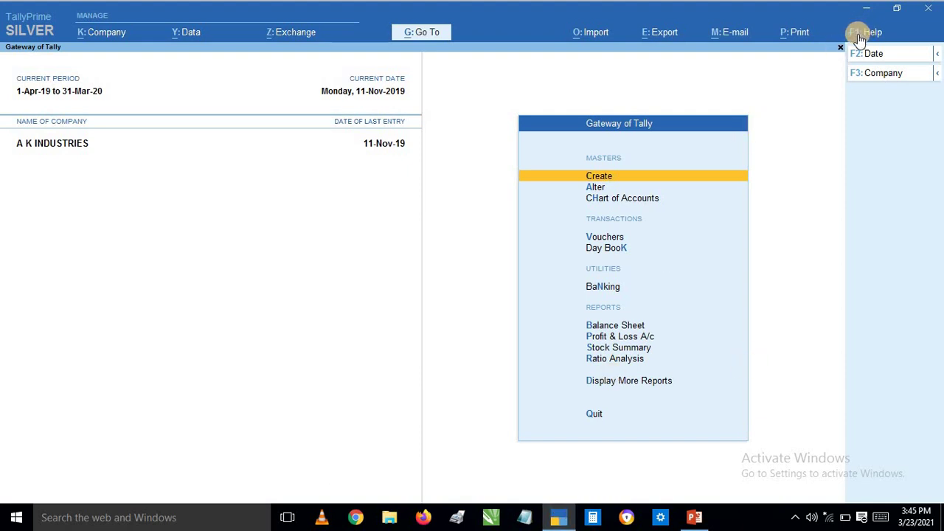
click(869, 35)
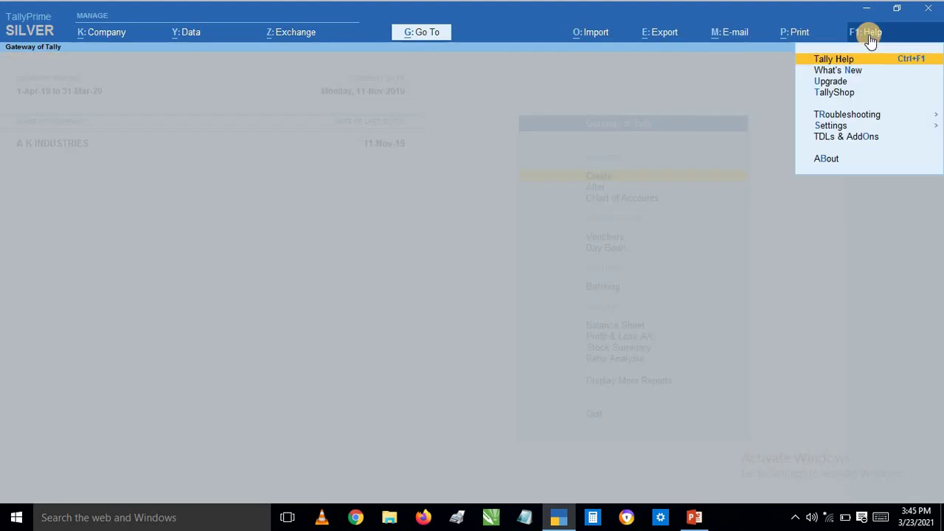
click(863, 137)
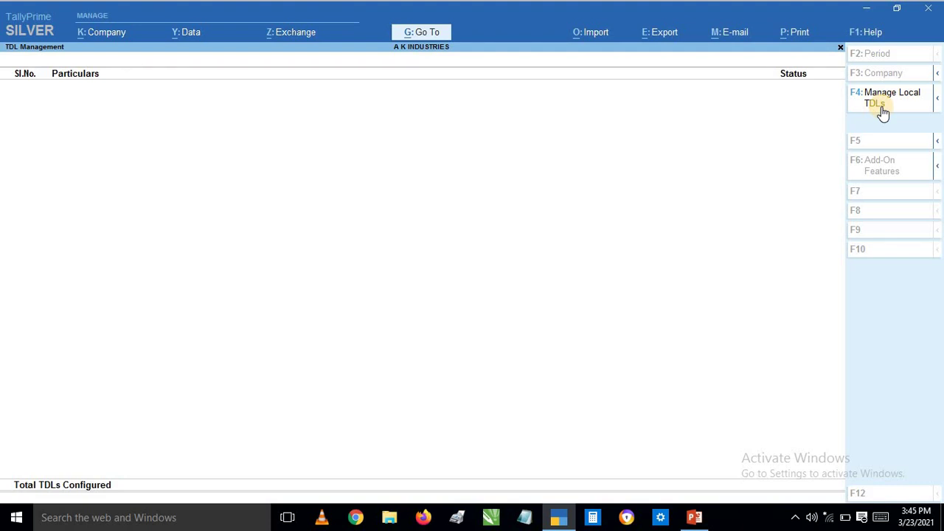
click(883, 111)
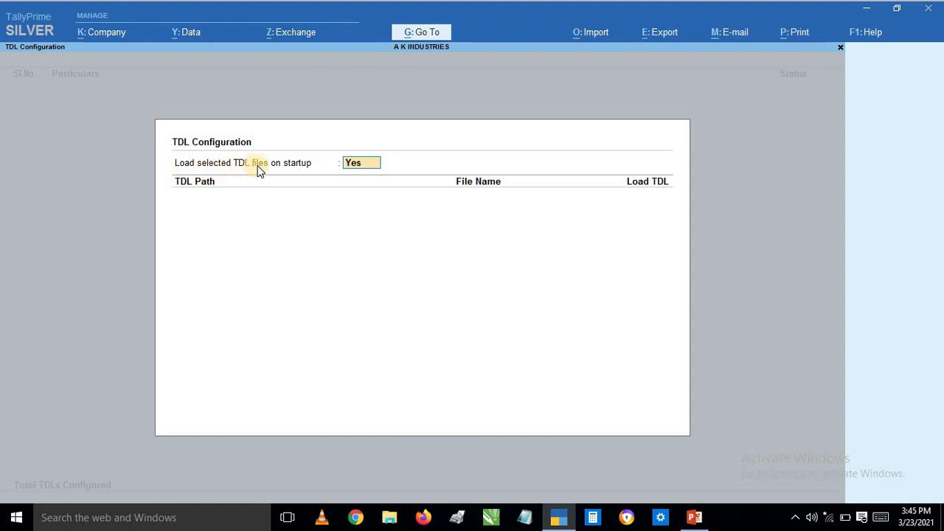
click(360, 169)
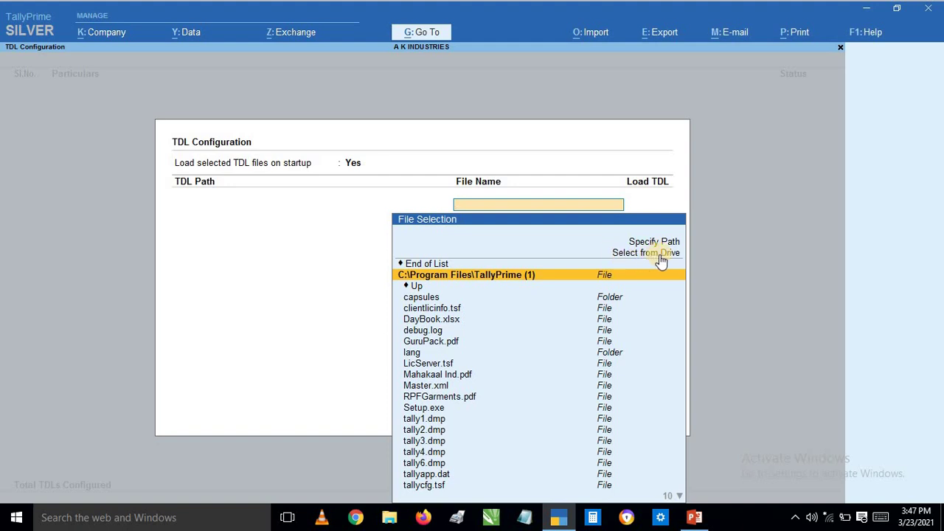
Browse the available drives for the TDL file and open the F:\ drive
click(661, 255)
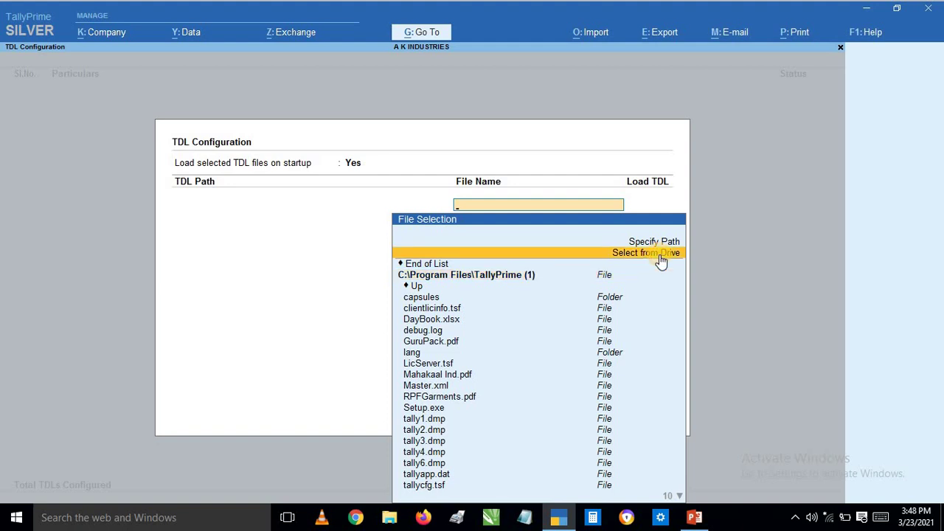
click(661, 254)
key(Down)
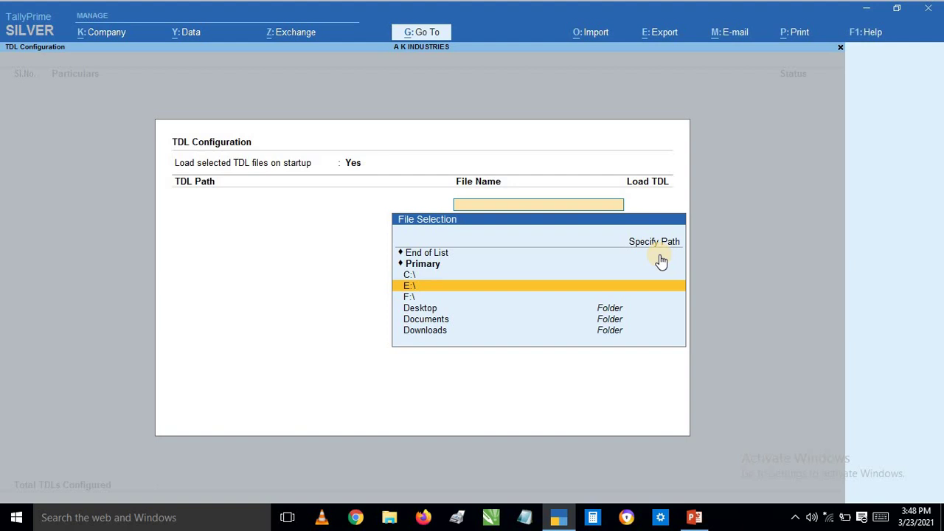
key(Down)
key(Down)
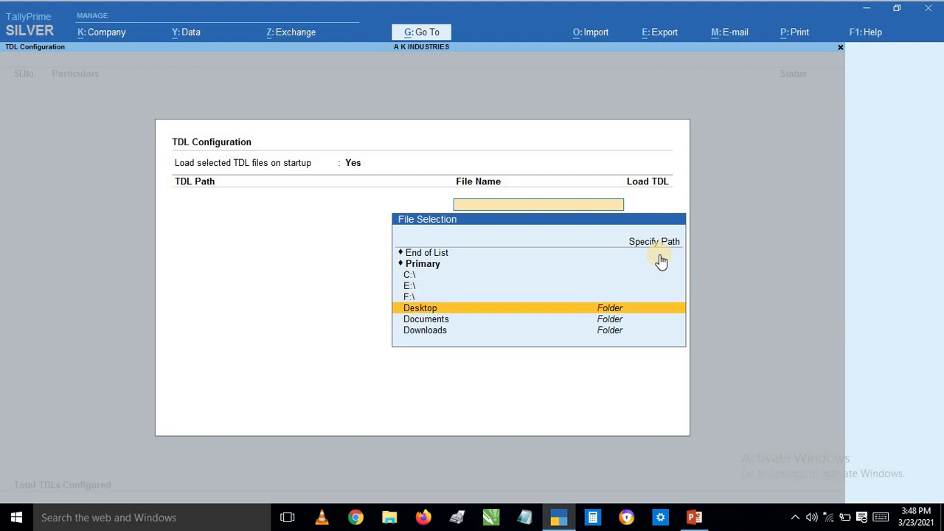
key(Up)
key(Down)
key(Up)
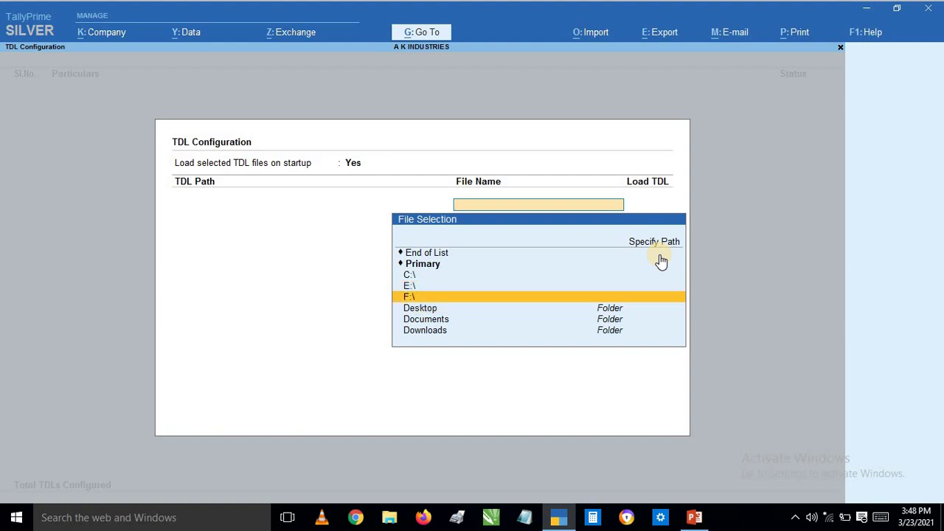
key(Return)
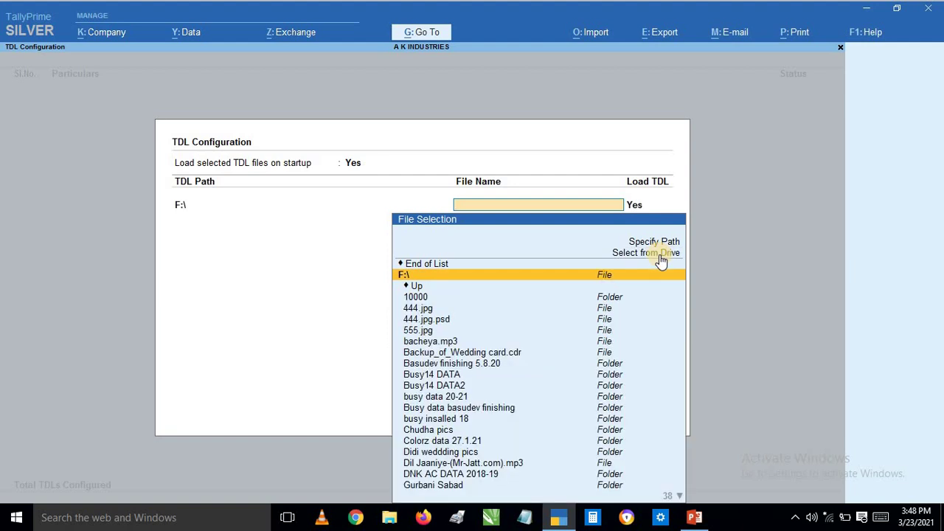
Find the JD Taxation Classes folder on the F:\ drive and open it
key(Down)
key(Down)
key(Down)
key(Down)
key(Down)
key(Down)
key(Down)
key(Down)
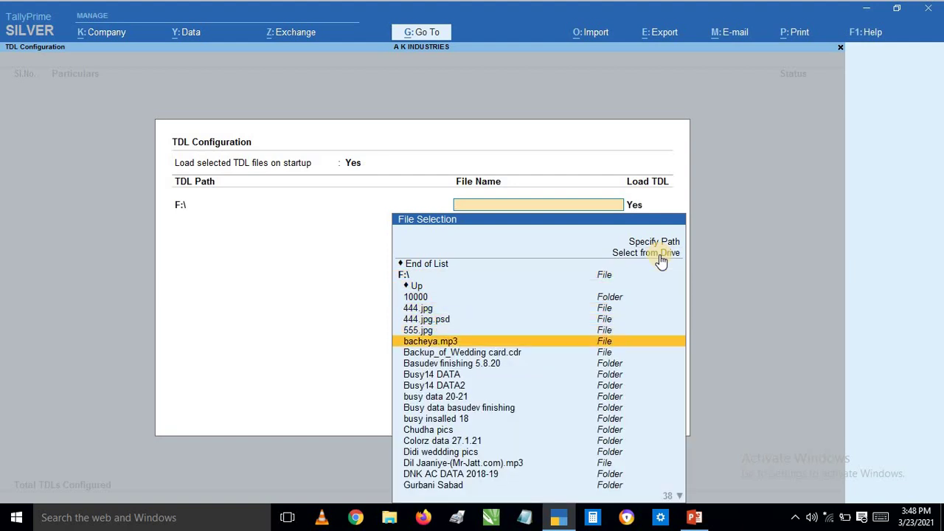
text(jd)
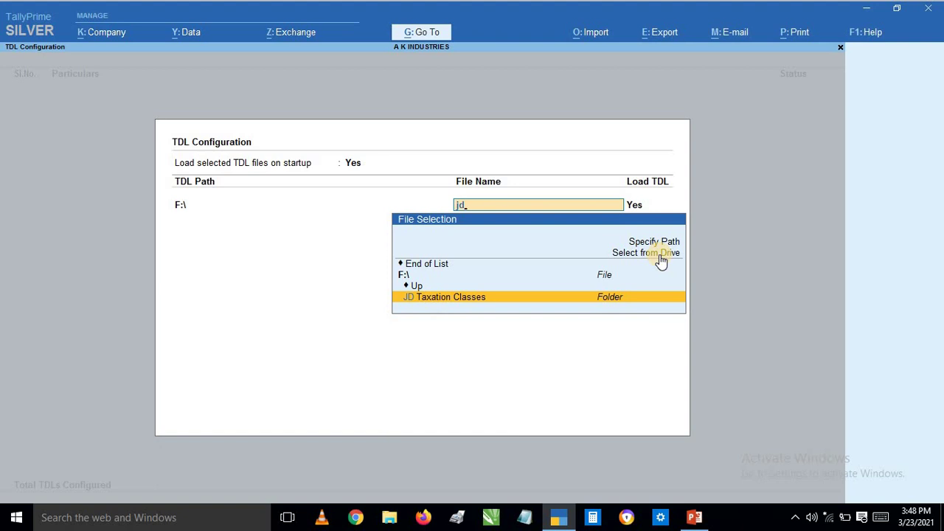
key(Return)
Find the Tally prime tdl folder inside JD Taxation Classes and open it
key(Down)
key(Down)
key(Down)
key(Down)
key(Down)
key(Down)
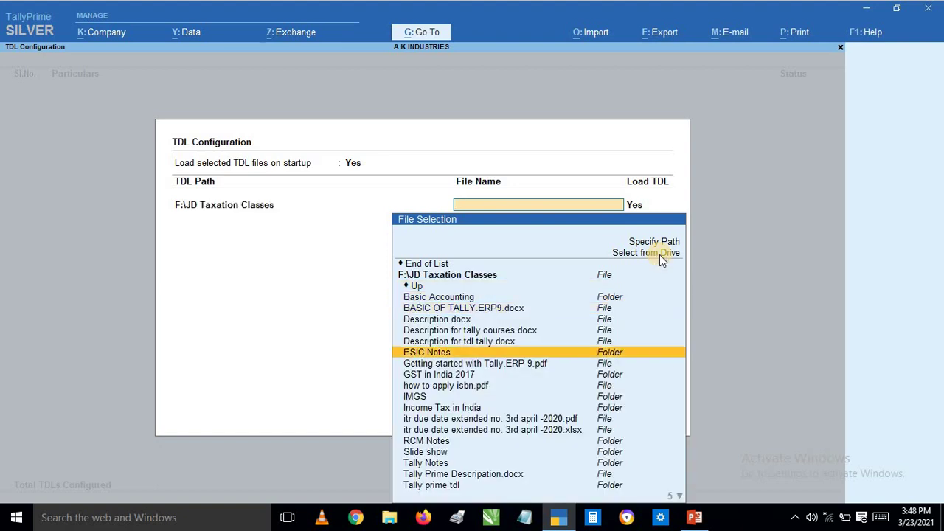
key(Down)
key(Down)
key(Down)
key(Down)
key(Down)
key(Down)
key(Down)
key(Down)
key(Down)
text(ta)
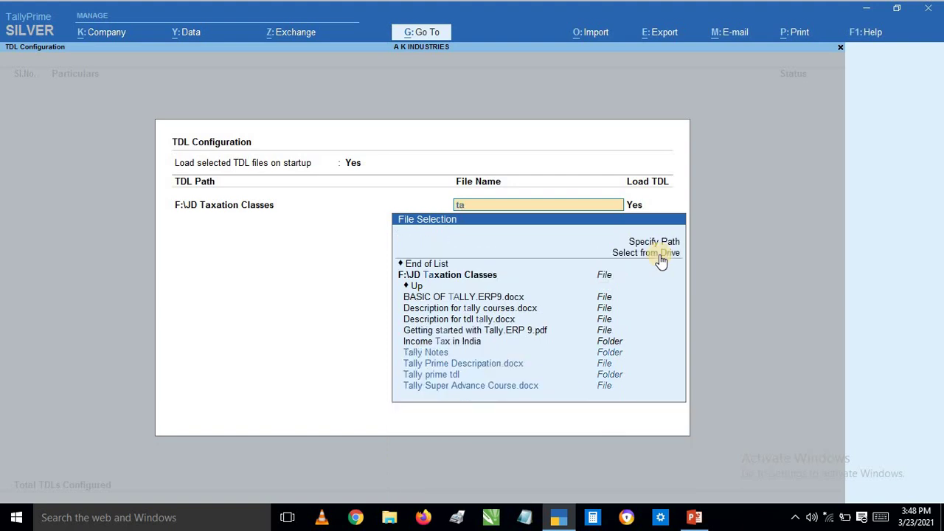
text(l)
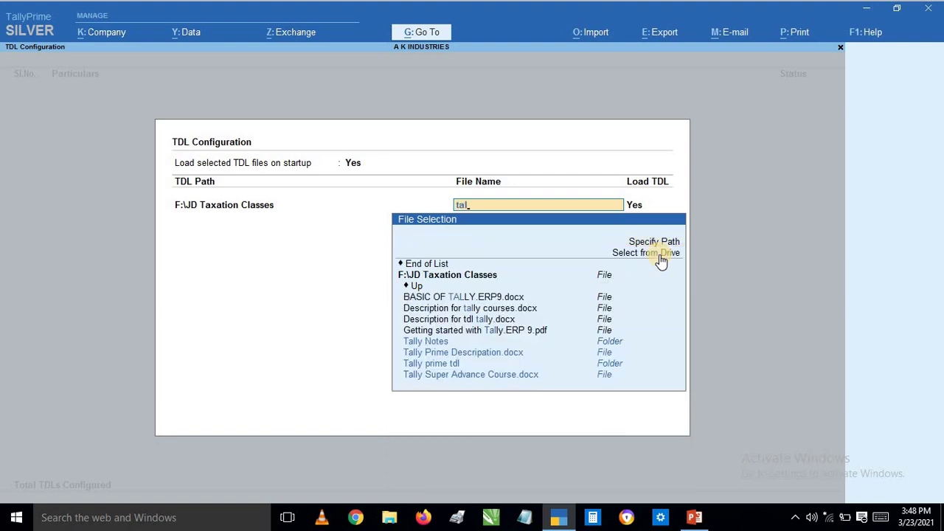
text(lyprim)
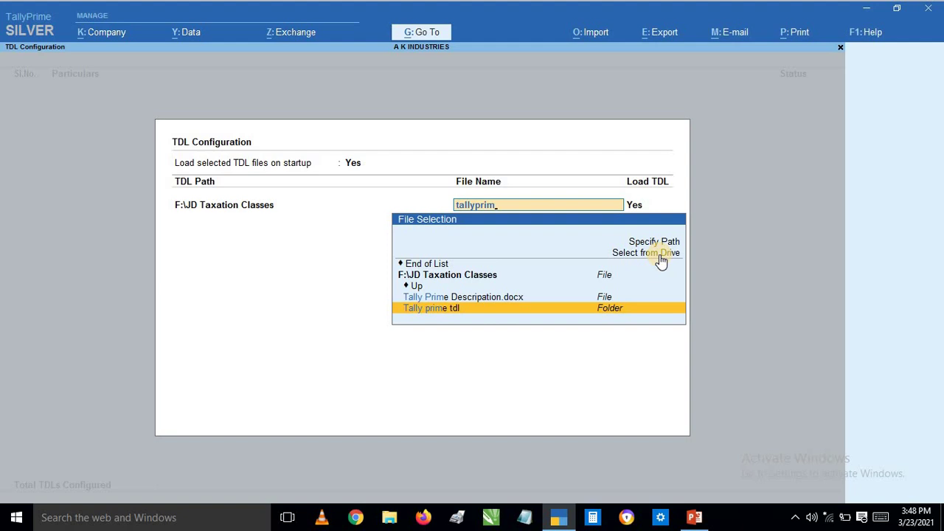
key(Return)
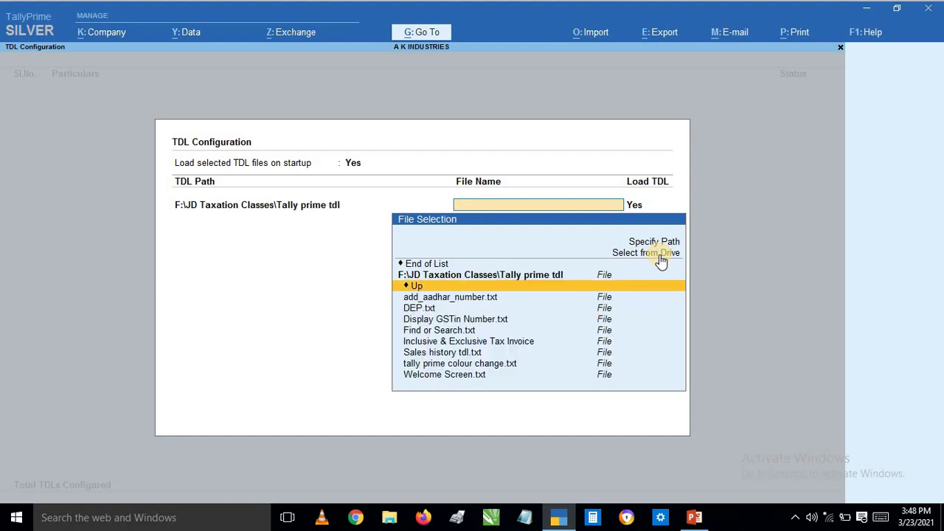
Choose Sales history tdl.txt as the TDL file to load
key(Down)
key(Down)
key(Down)
key(Down)
key(Up)
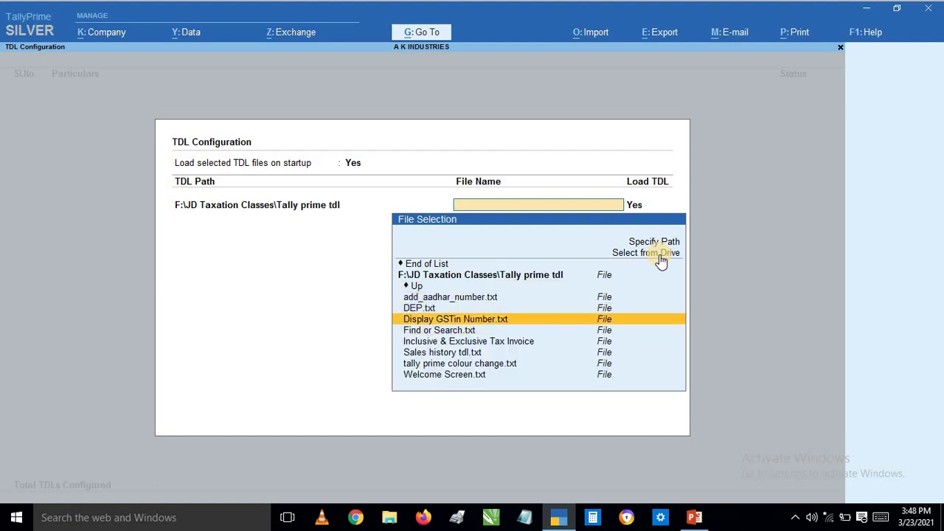
key(Down)
key(Down)
key(Down)
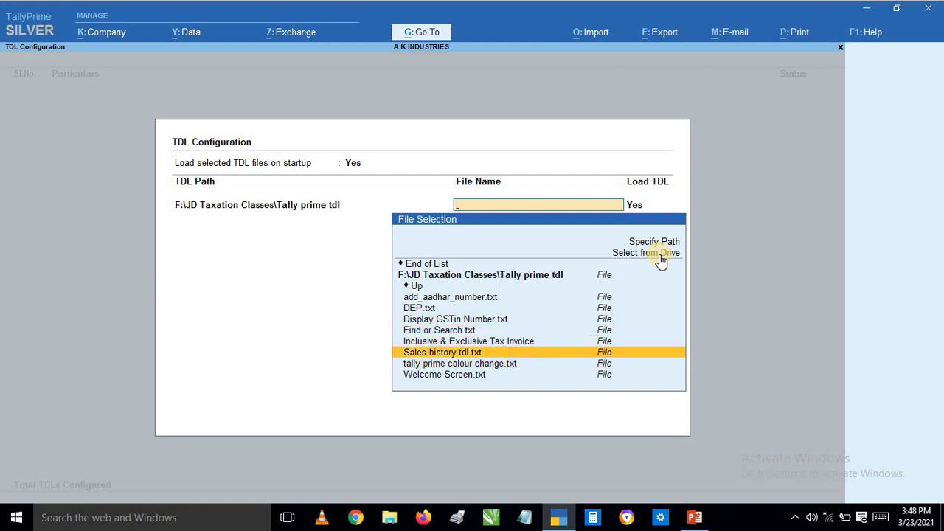
key(Return)
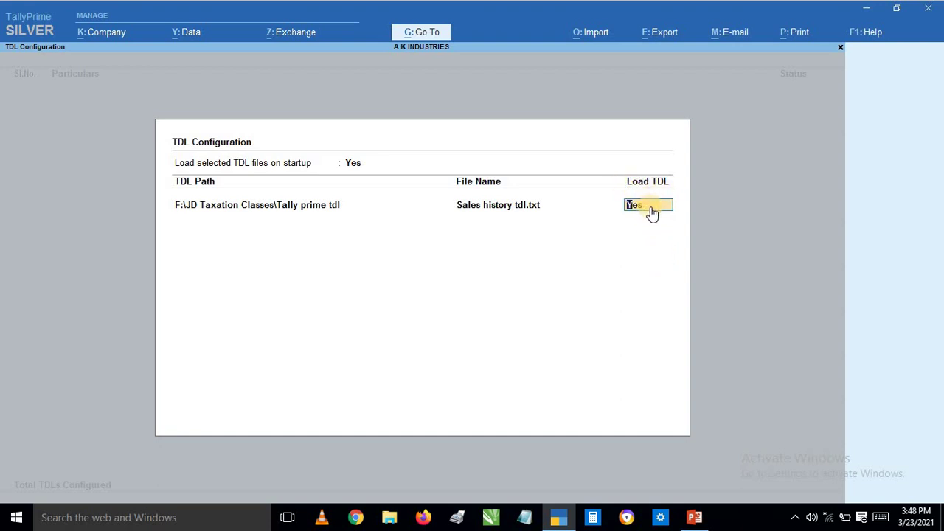
Keep Load TDL set to Yes, end the file list to save the configuration, and return to the Gateway of Tally
key(Return)
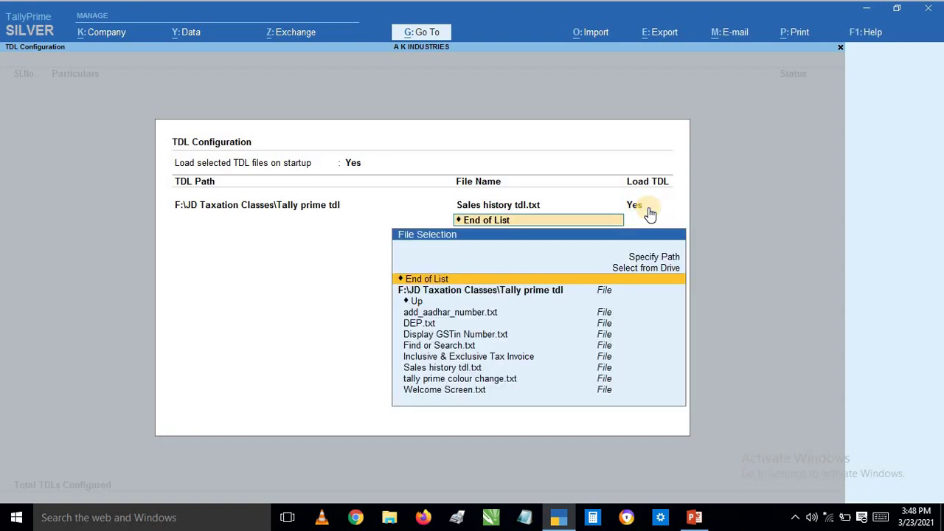
click(439, 283)
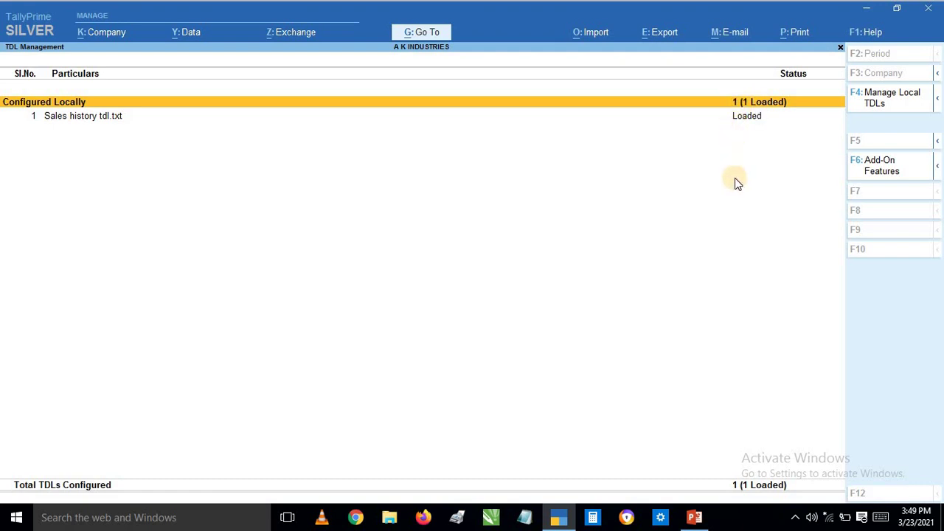
key(Escape)
key(Escape)
key(Escape)
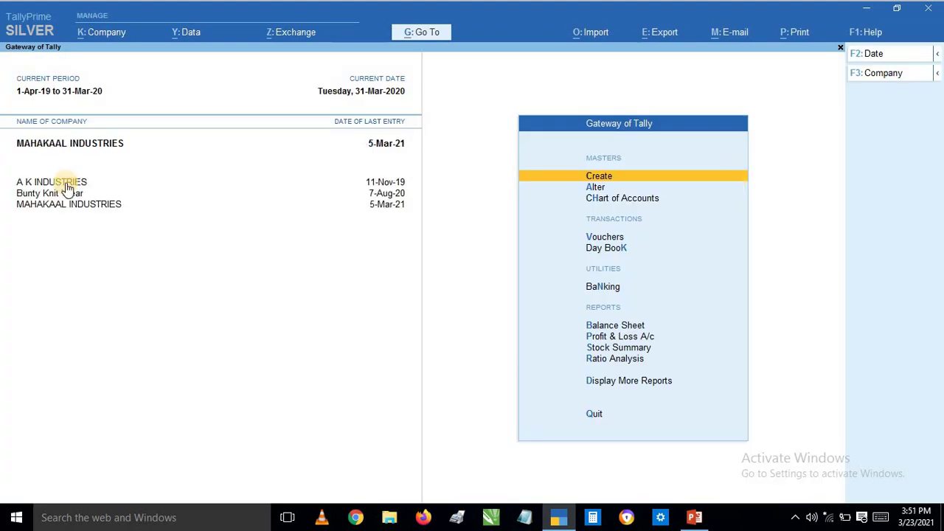
Start a sales voucher numbered 14 and set its date to the 23rd
key(v)
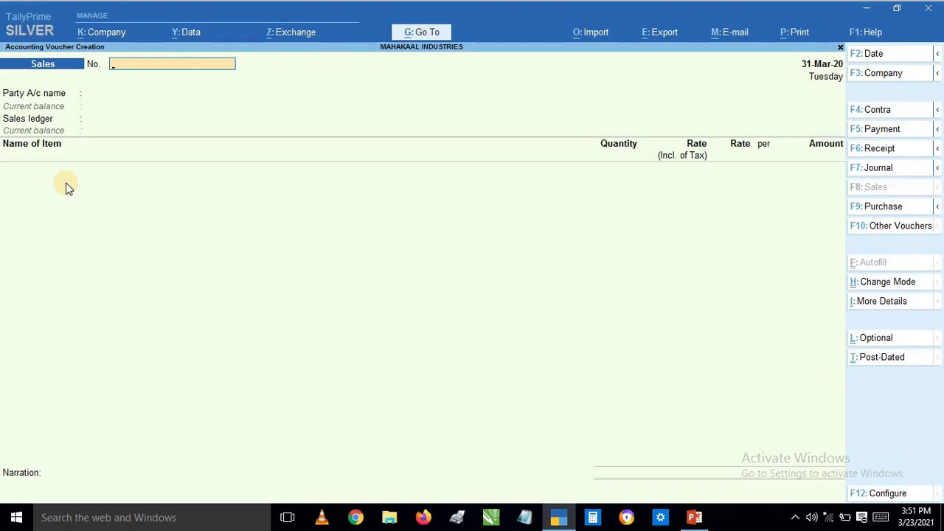
text(14)
key(Return)
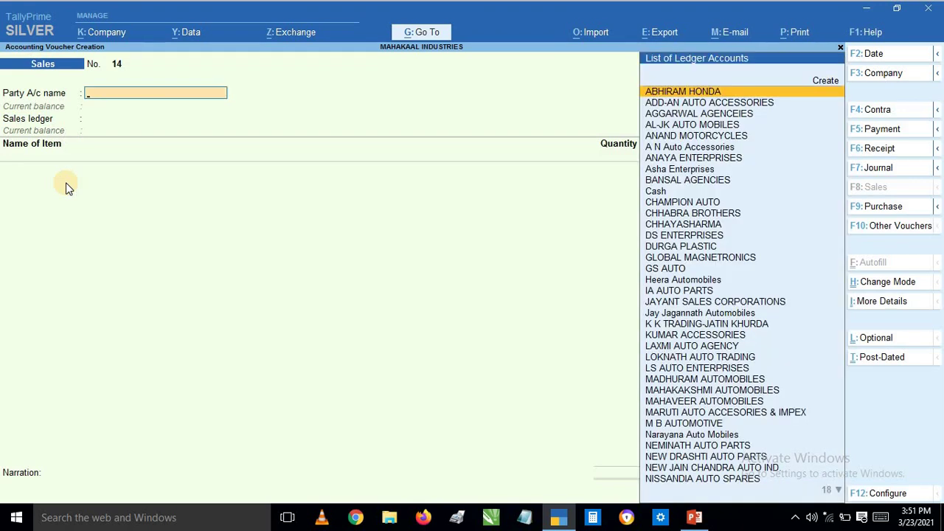
key(F2)
text(31-3)
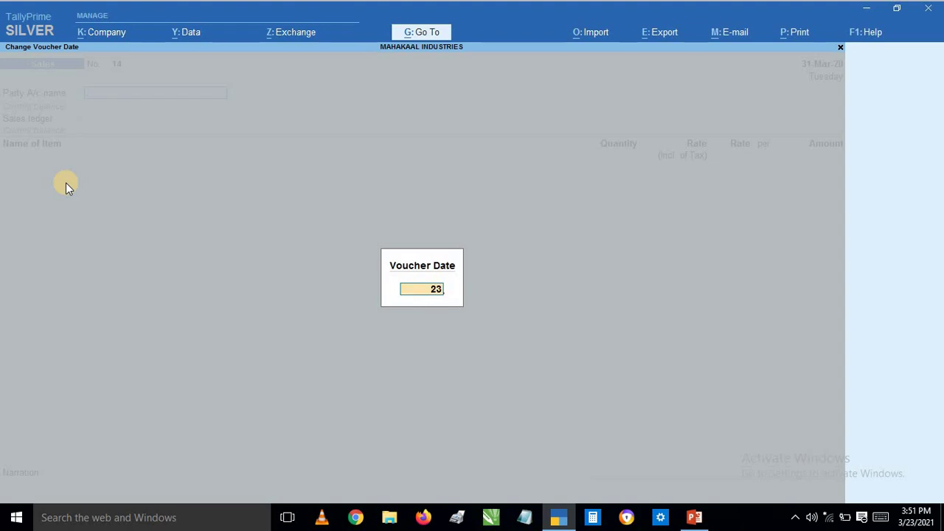
key(Return)
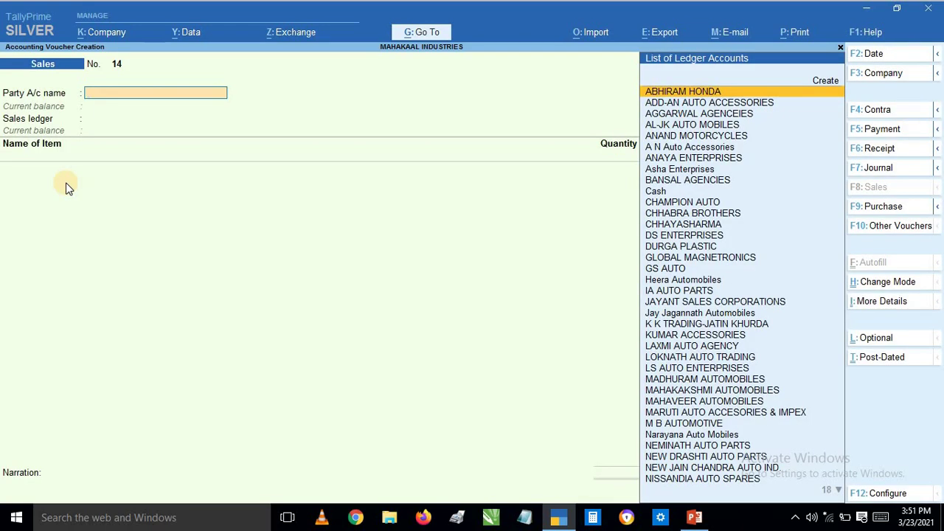
Set AGGARWAL AGENCEIES as the party account, leaving the dispatch details blank and accepting the party details
key(Down)
key(Down)
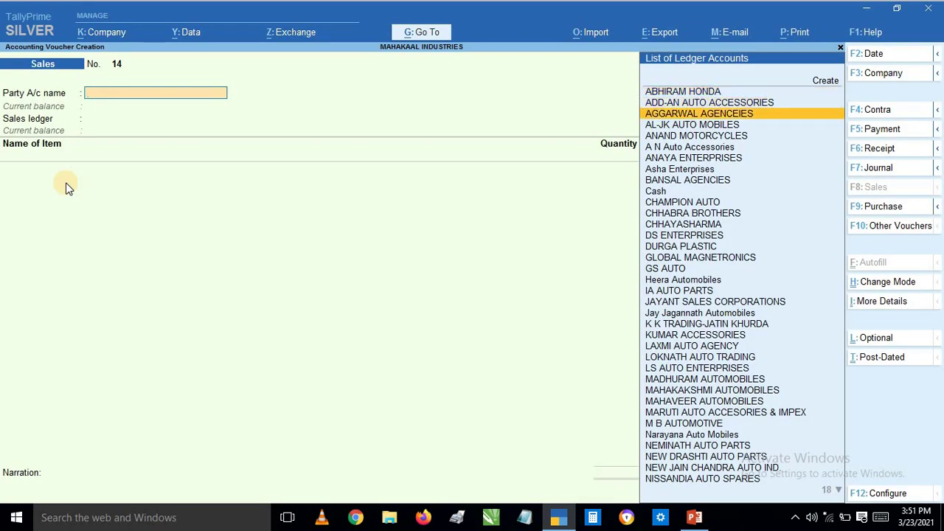
key(Return)
key(Return)
key(Return)
key(Return)
key(Return)
key(Return)
key(Return)
key(Return)
key(Return)
key(Return)
key(Return)
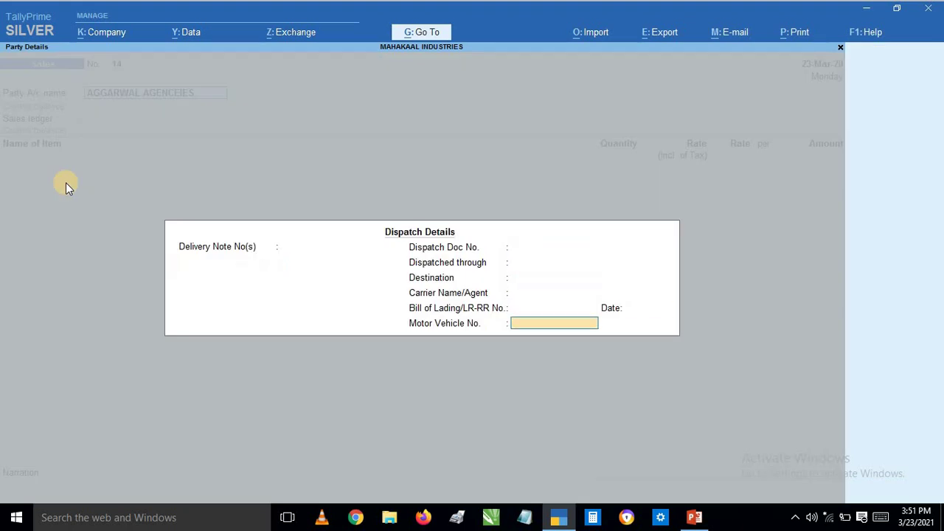
key(Return)
key(Return)
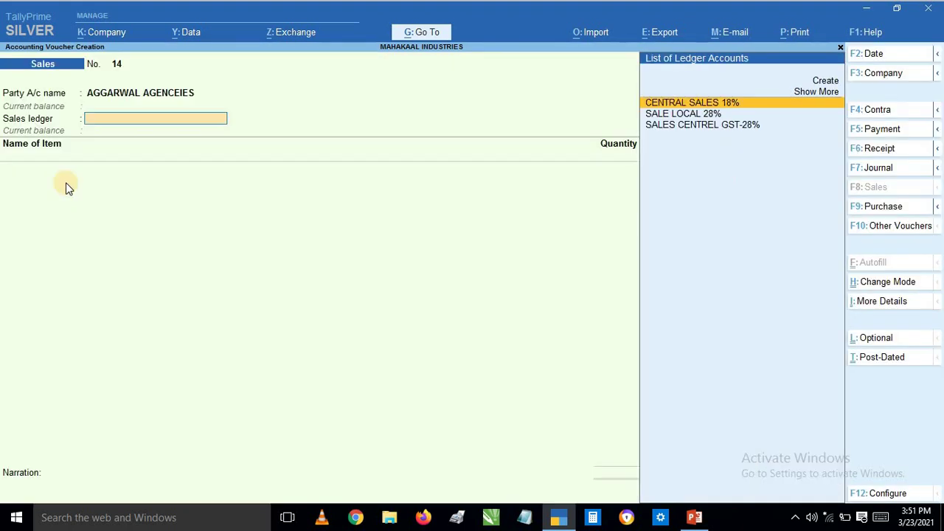
Set the sales ledger to SALES CENTREL GST-28% and add ACTIVA MUDGARD as the first stock item
key(Down)
key(Down)
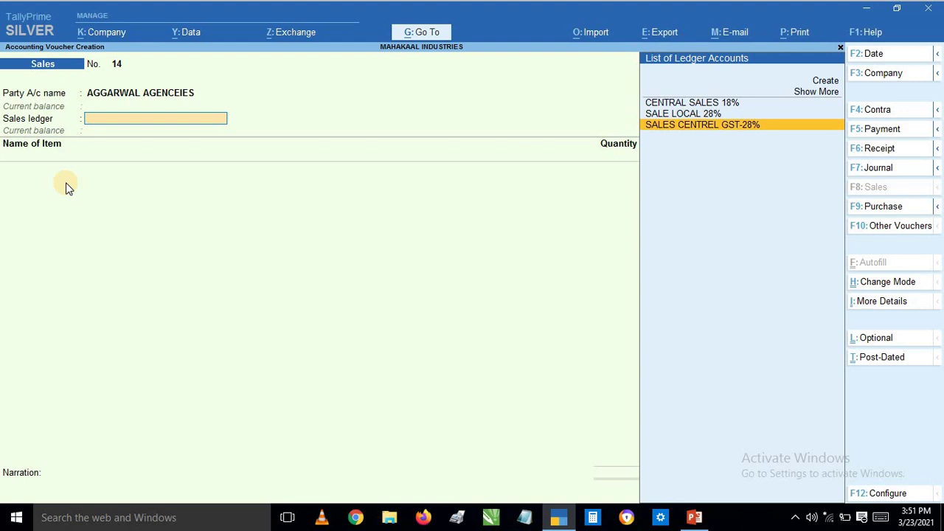
key(Return)
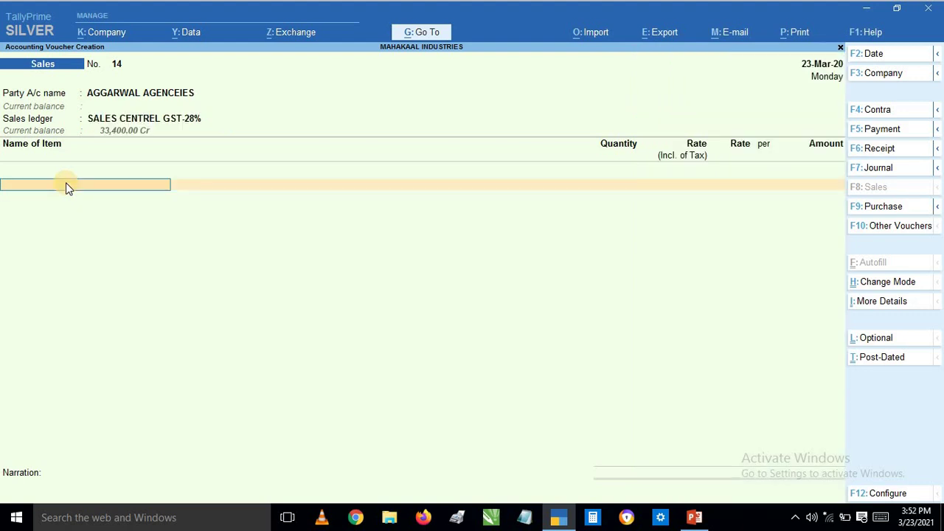
text(Ac)
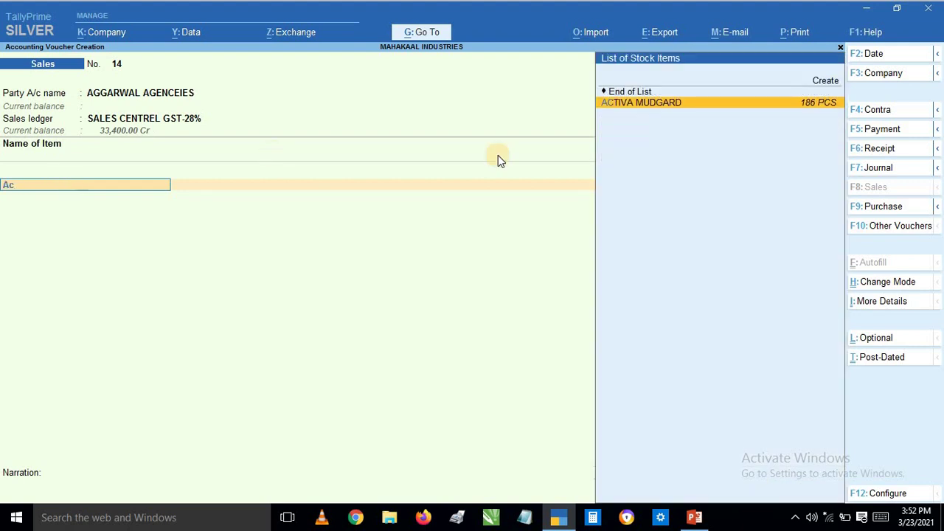
click(808, 109)
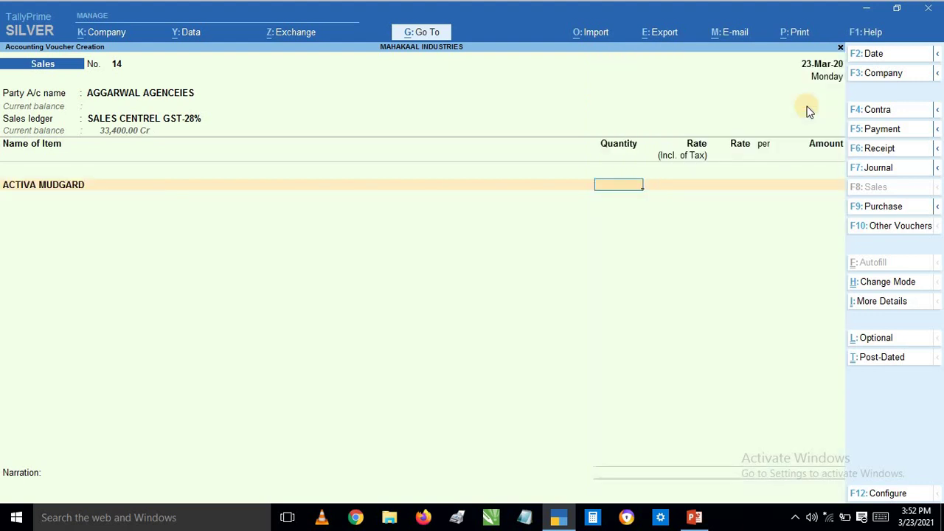
Return to the ACTIVA MUDGARD item entry, open its sales history, review the past invoices by party, quantity and rate, and close the report
key(BackSpace)
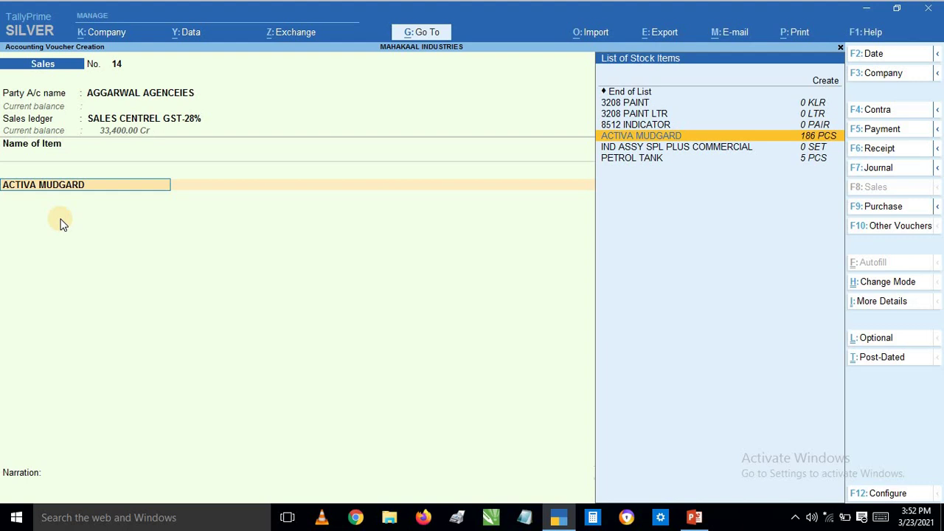
key(Return)
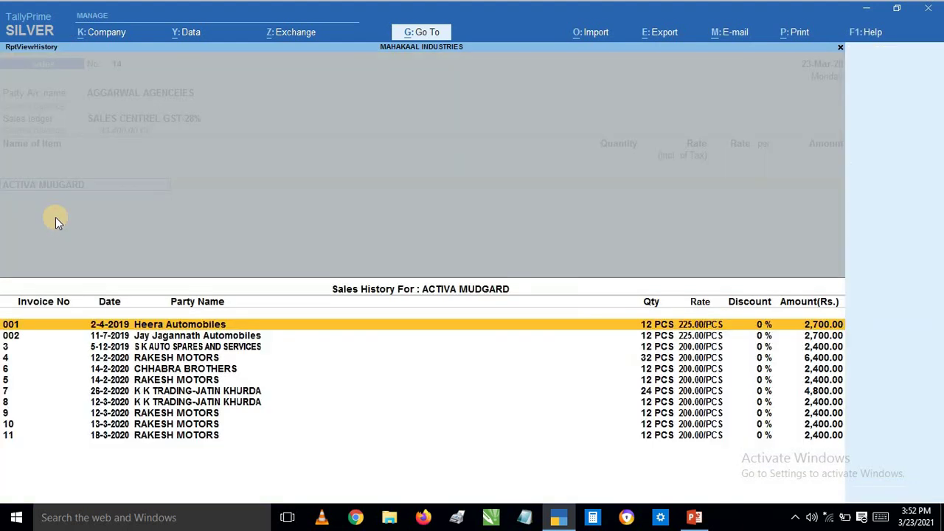
key(Down)
key(Down)
key(Down)
key(Down)
key(Down)
key(Down)
key(Down)
key(Down)
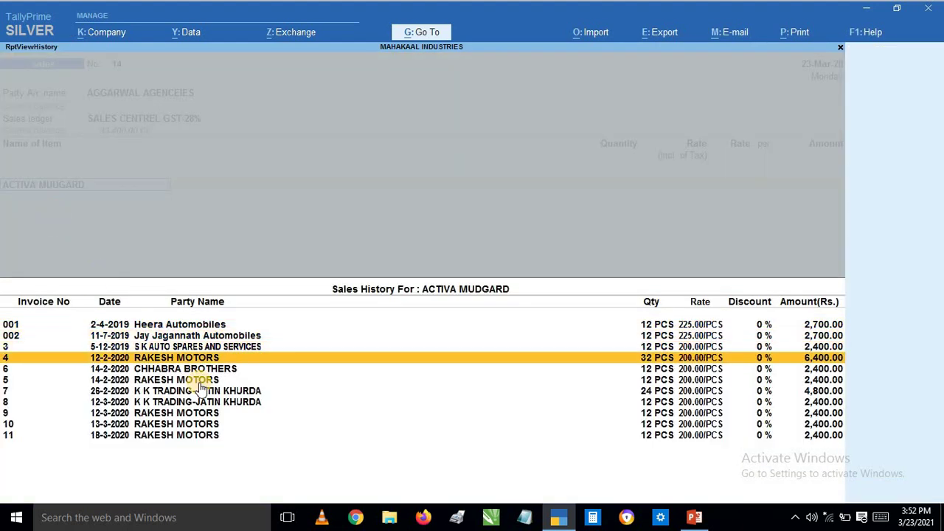
key(Up)
key(Up)
key(Up)
key(Up)
key(Up)
key(Up)
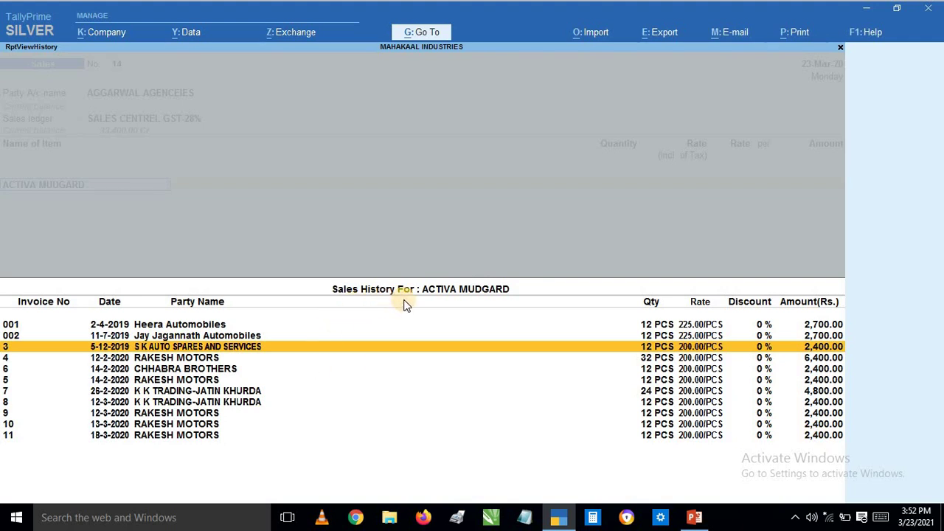
key(Escape)
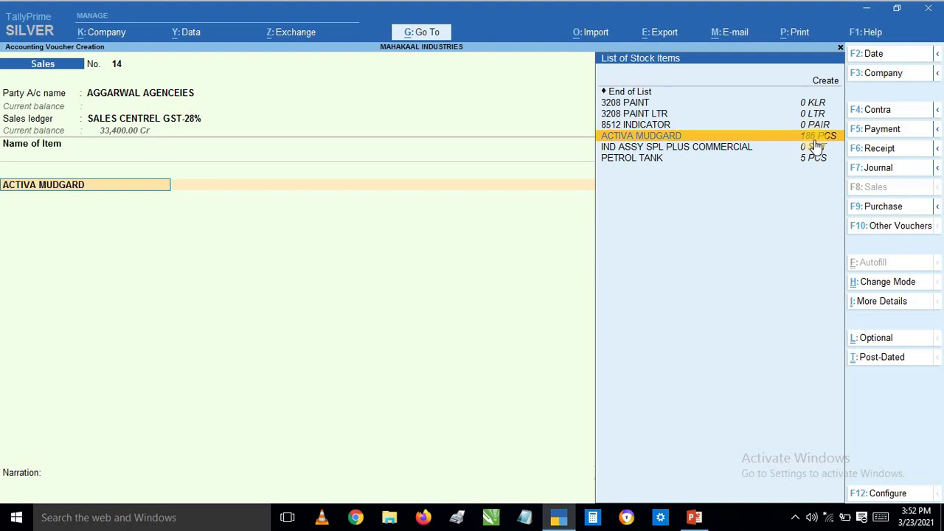
Display the sales history for ACTIVA MUDGARD two more times, closing it each time to return to the voucher's item selection
key(Return)
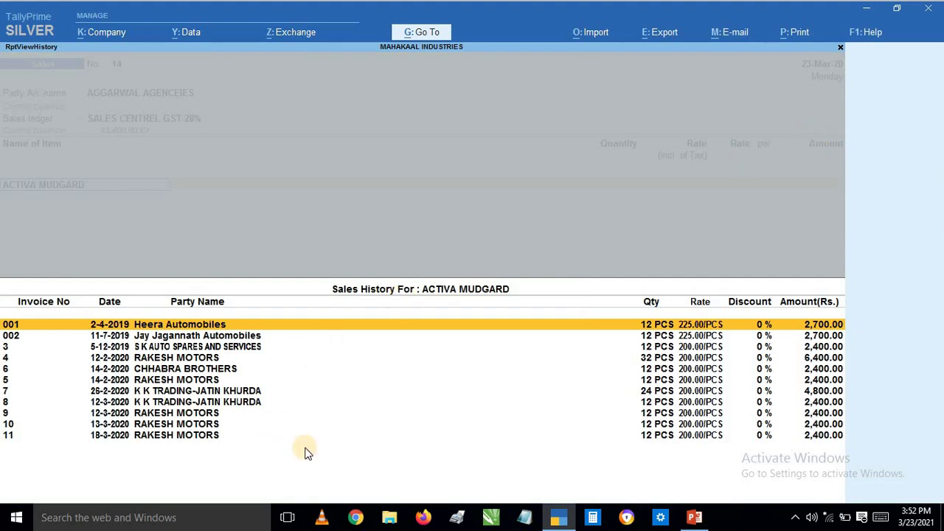
key(Escape)
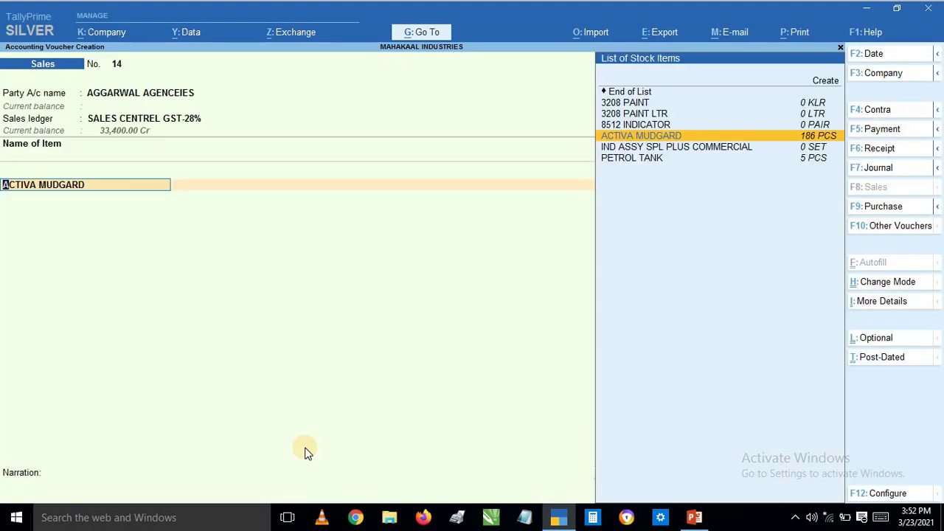
key(Return)
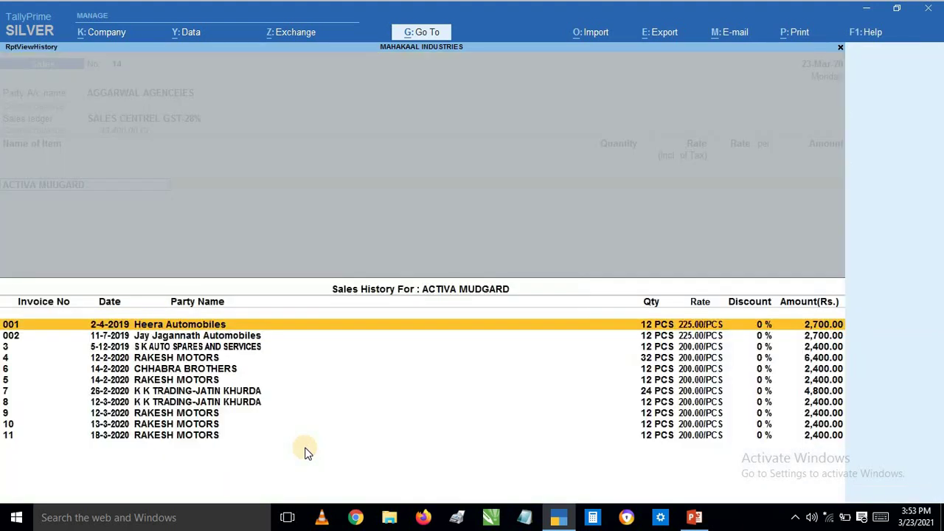
key(Escape)
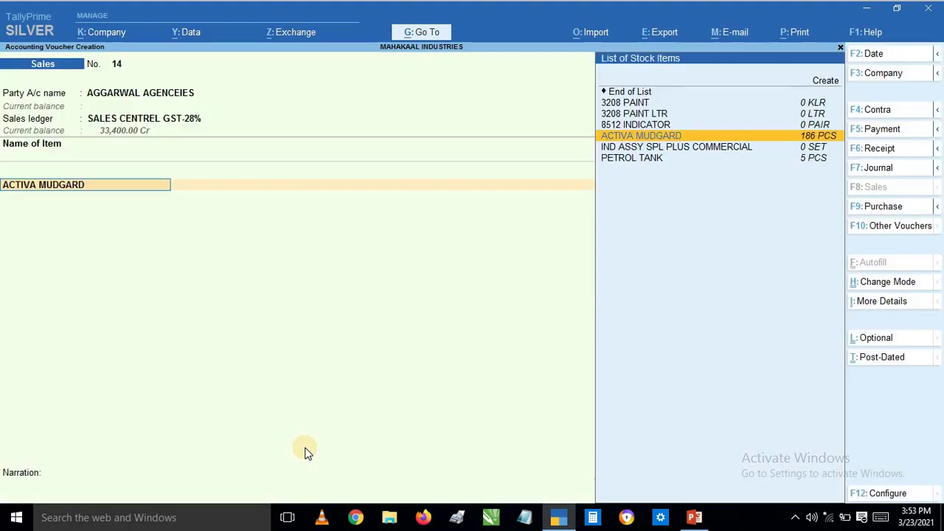